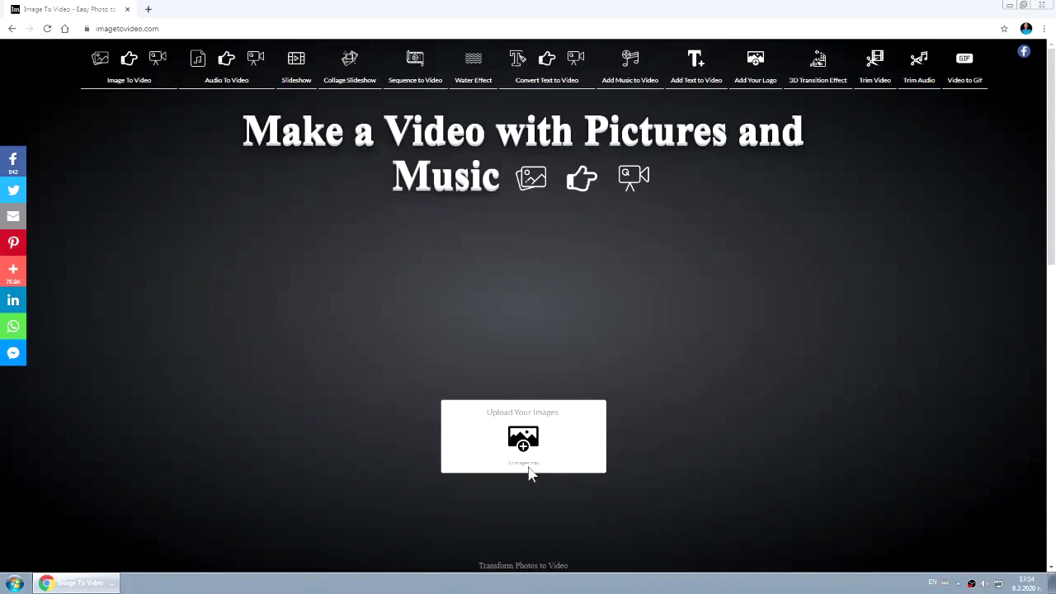
# Step: Upload all eight Sample Pictures photos, Chrysanthemum through Tulips, into the Upload Your Images box
pyautogui.click(1052, 583)
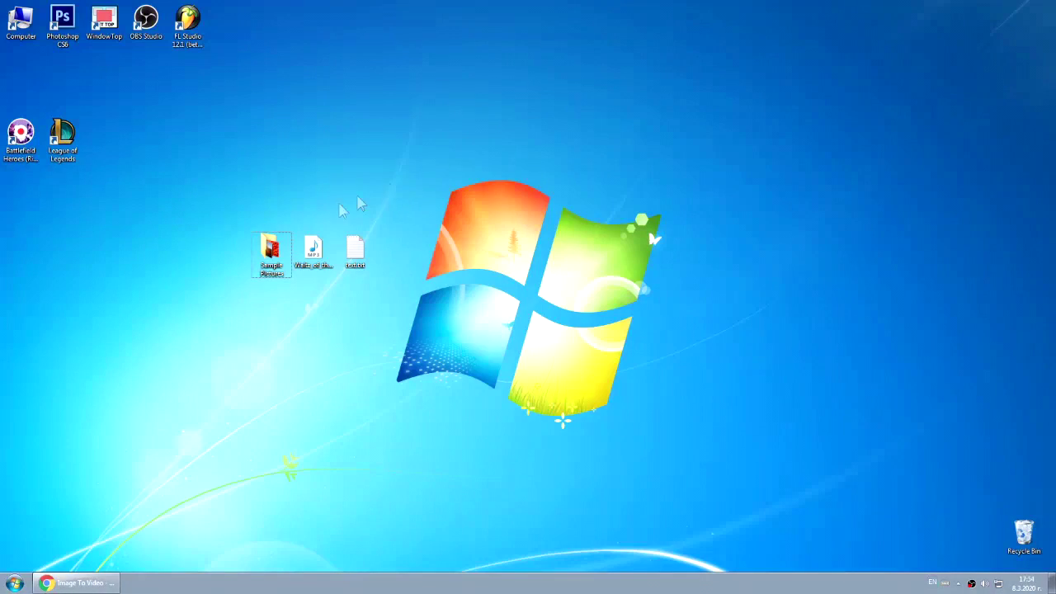
pyautogui.doubleClick(271, 249)
pyautogui.moveTo(259, 136); pyautogui.dragTo(123, 104)
pyautogui.hotkey('ctrl', 'a')
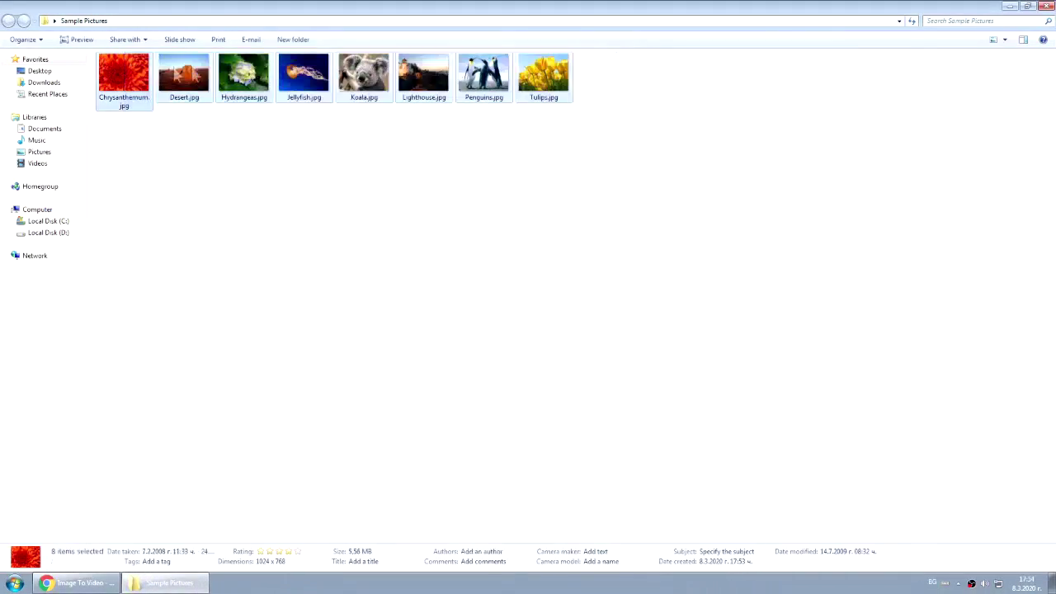
pyautogui.moveTo(75, 584); pyautogui.dragTo(505, 424)
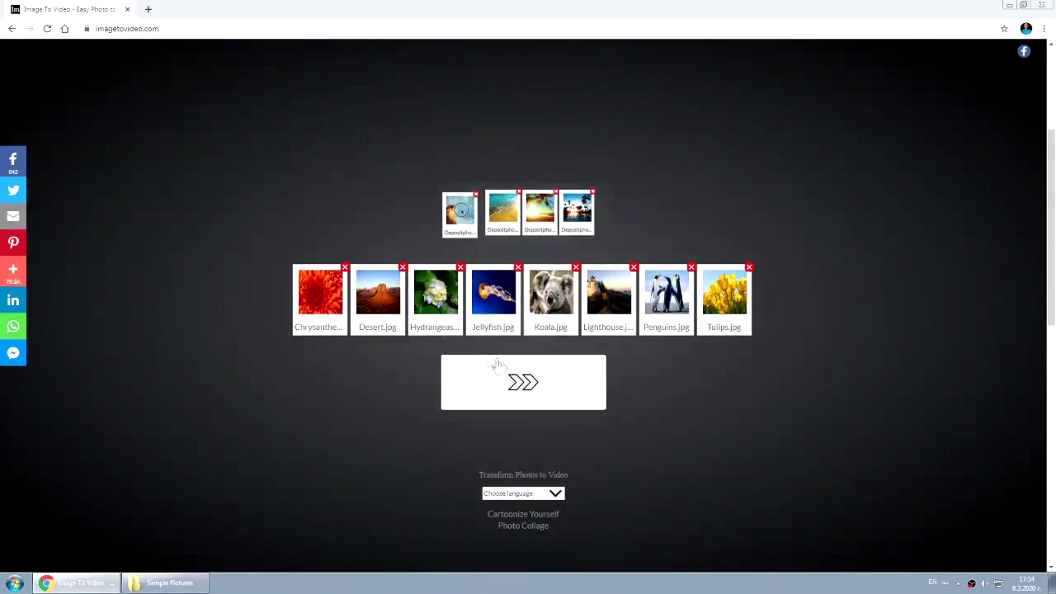
# Step: Attach Waltz_of_the_Flowers_by_Tchaikovsky.mp3 from the Desktop as the slideshow music
pyautogui.click(531, 385)
pyautogui.click(520, 235)
pyautogui.click(44, 76)
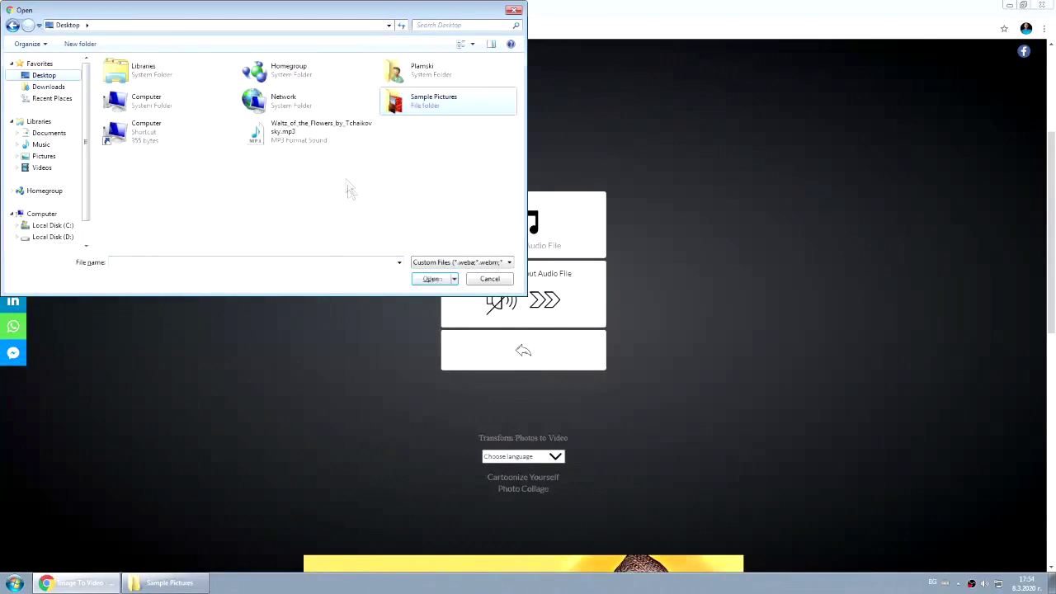
pyautogui.doubleClick(302, 141)
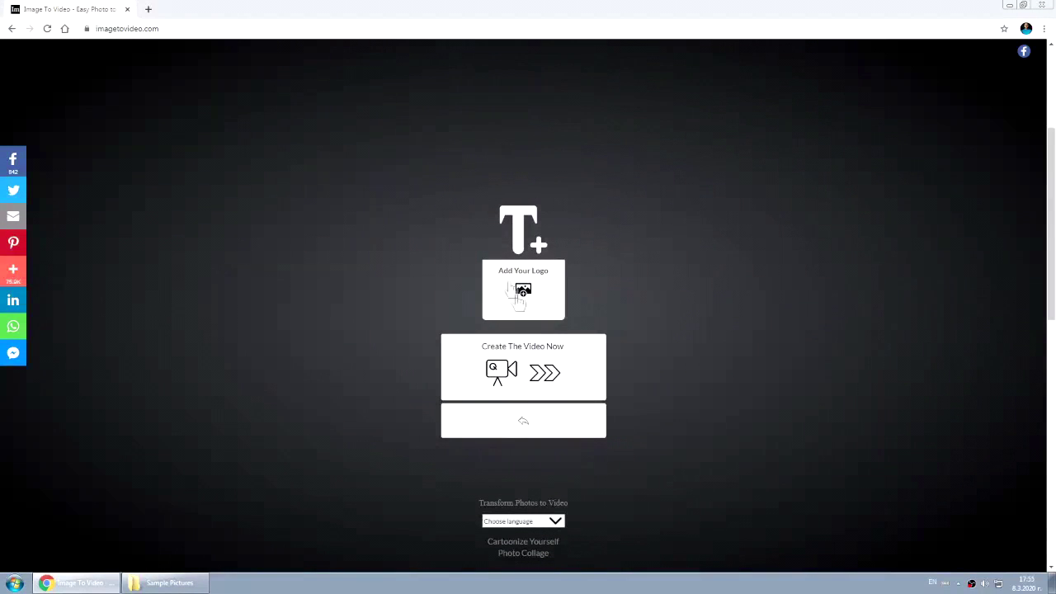
# Step: Open the add-text panel and copy the caption text from text.txt on the Desktop
pyautogui.click(513, 226)
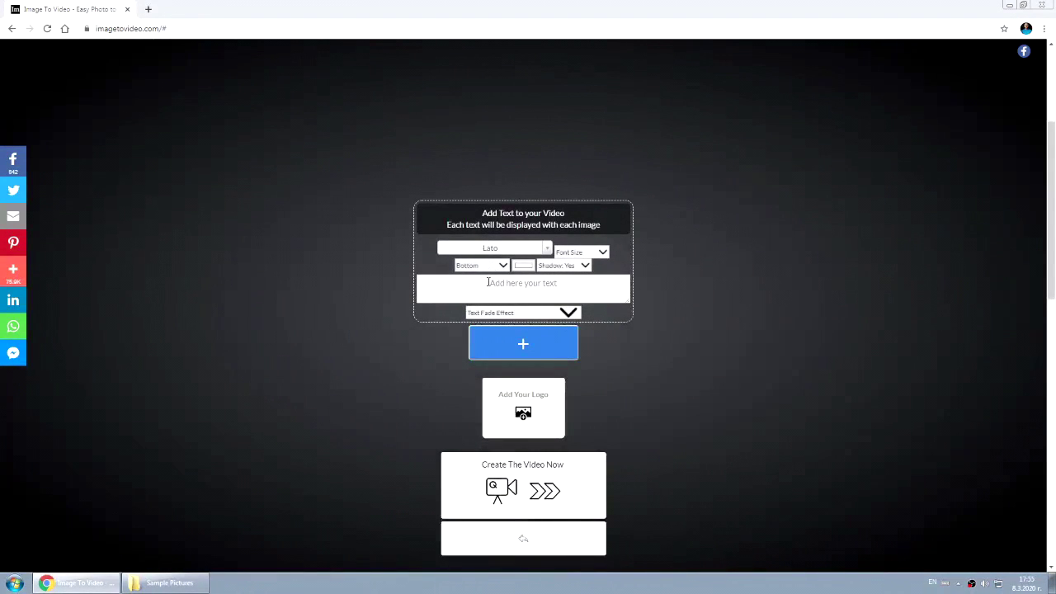
pyautogui.press('super+d')
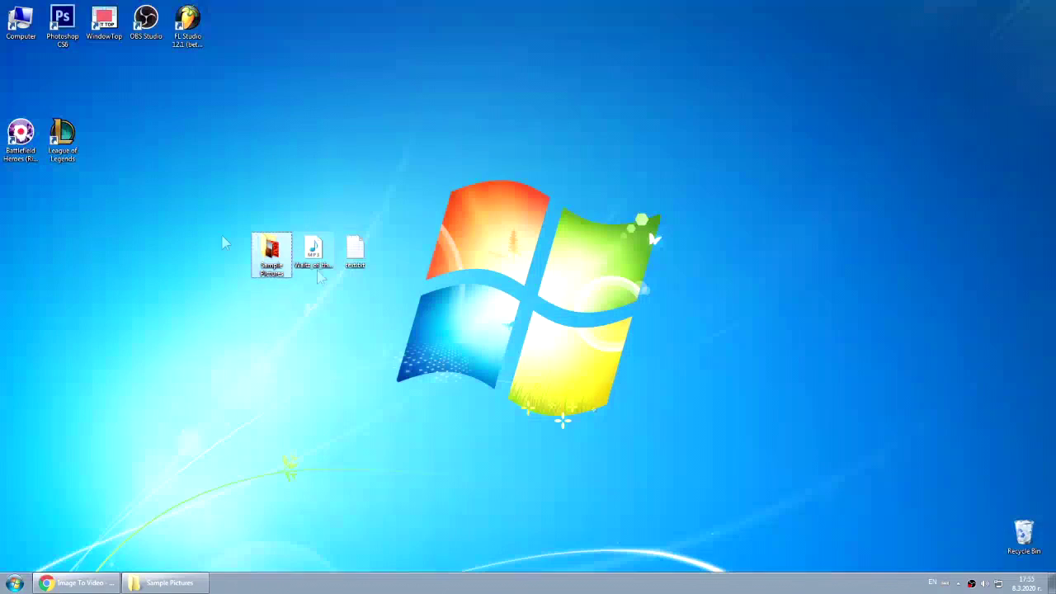
pyautogui.doubleClick(353, 252)
pyautogui.hotkey('ctrl', 'a')
pyautogui.hotkey('ctrl', 'c')
pyautogui.click(405, 117)
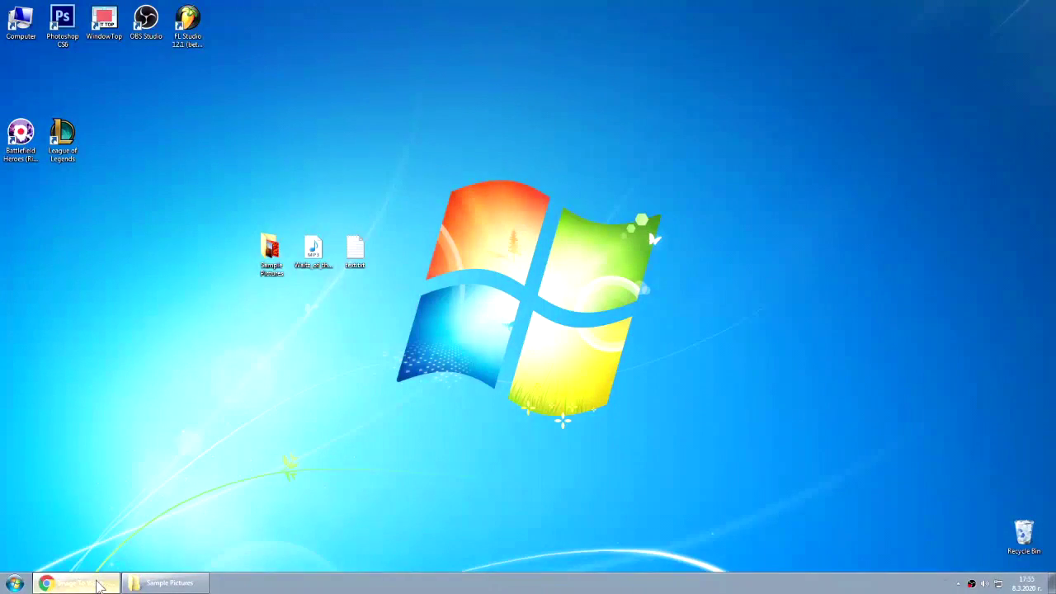
pyautogui.click(78, 583)
# Step: Paste 'Like, Share, Subscribe Thank you!' into three caption boxes
pyautogui.click(510, 298)
pyautogui.hotkey('ctrl', 'v')
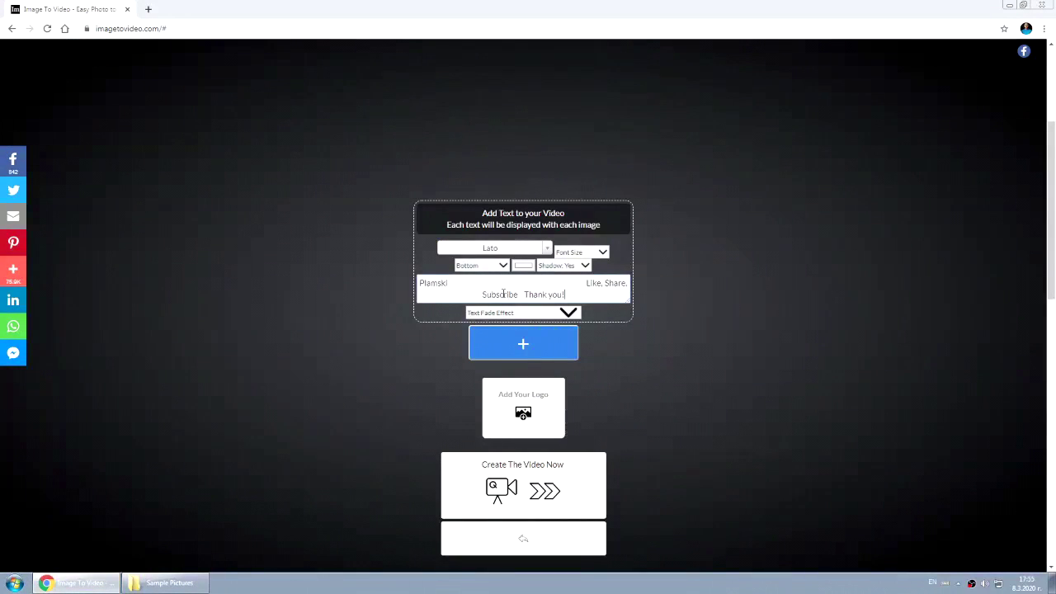
pyautogui.click(524, 342)
pyautogui.click(503, 339)
pyautogui.hotkey('ctrl', 'v')
pyautogui.click(495, 390)
pyautogui.hotkey('ctrl', 'v')
# Step: Reopen the Sample Pictures folder and select all eight photos
pyautogui.click(78, 583)
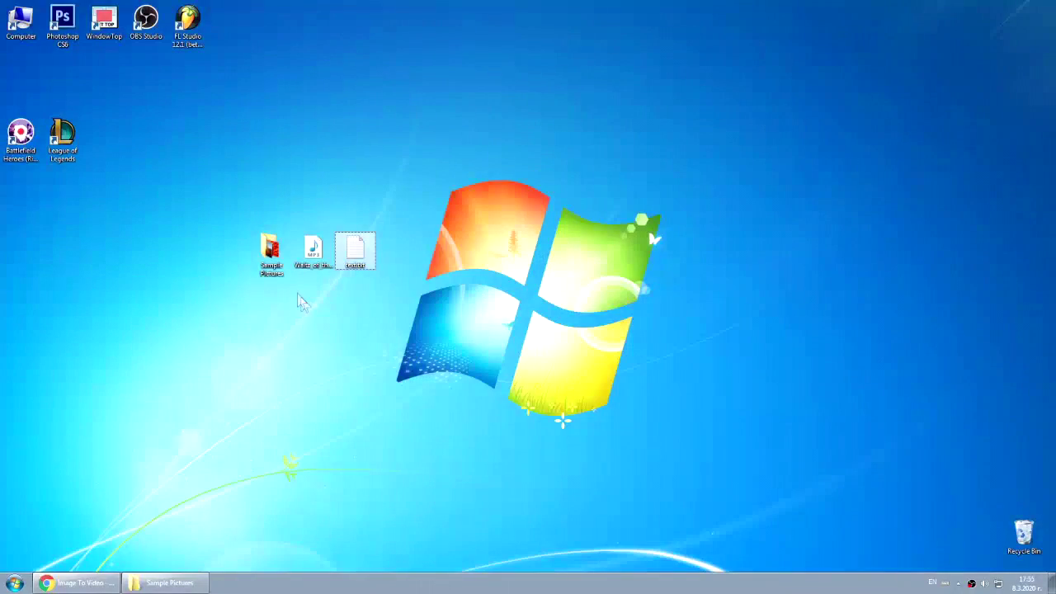
pyautogui.doubleClick(280, 266)
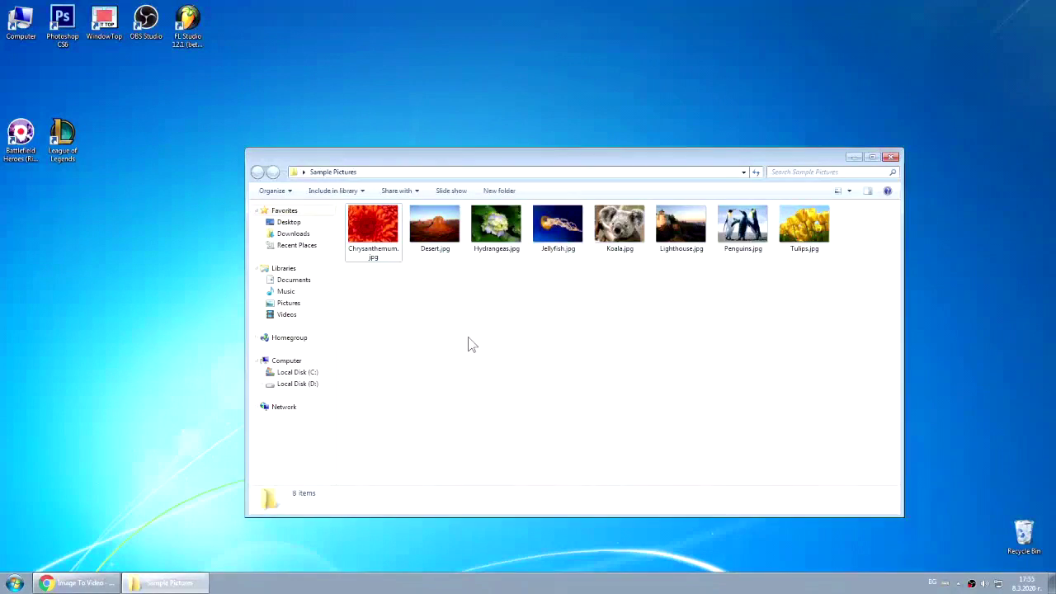
pyautogui.moveTo(370, 307); pyautogui.dragTo(843, 247)
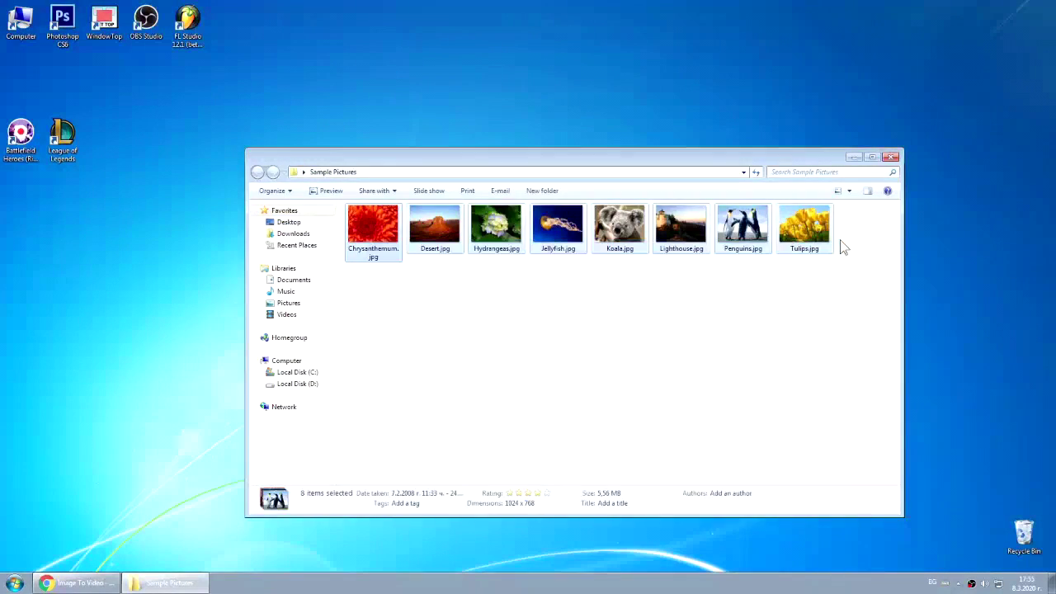
# Step: Back on the video page, add a fourth caption box with the pasted caption text
pyautogui.click(853, 157)
pyautogui.click(78, 582)
pyautogui.scroll(-1, 491, 366)
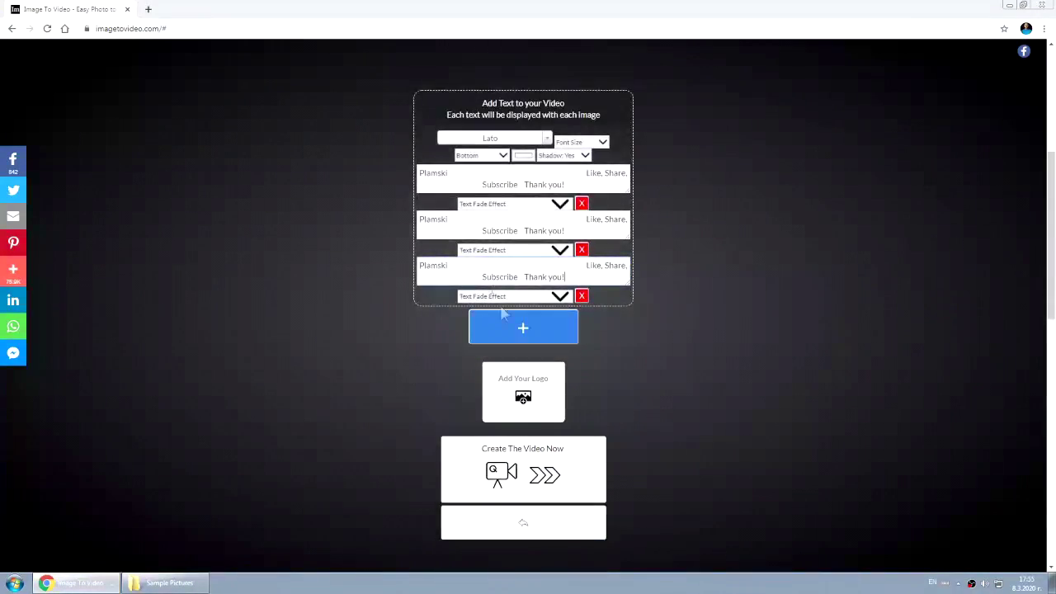
pyautogui.click(520, 328)
pyautogui.click(464, 322)
pyautogui.hotkey('ctrl', 'v')
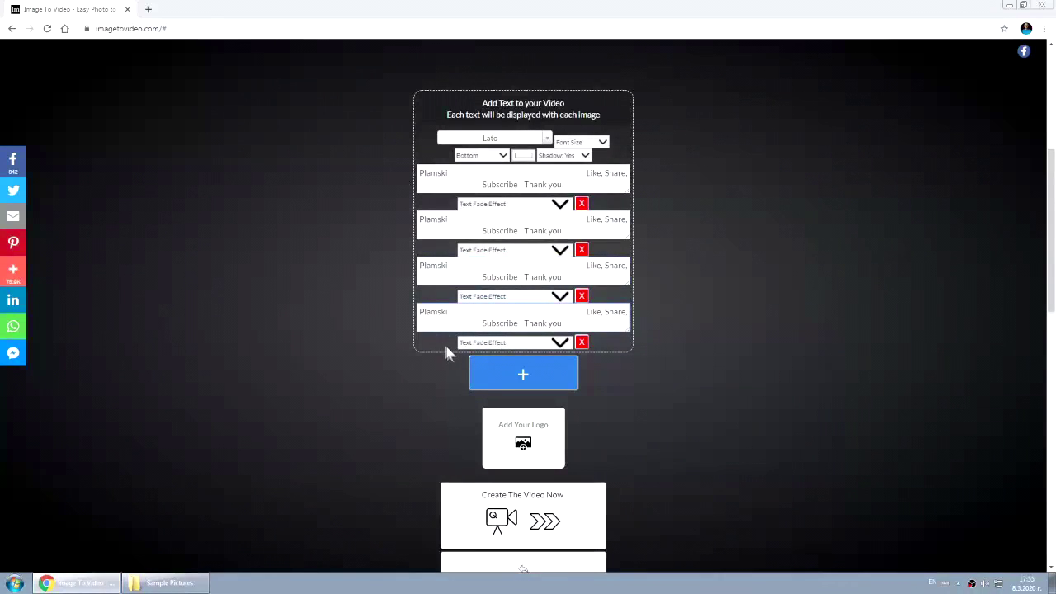
# Step: Add fifth, sixth and seventh caption boxes, each pasted with 'Like, Share, Subscribe Thank you!'
pyautogui.click(492, 377)
pyautogui.hotkey('ctrl', 'v')
pyautogui.click(497, 425)
pyautogui.hotkey('ctrl', 'v')
pyautogui.click(496, 462)
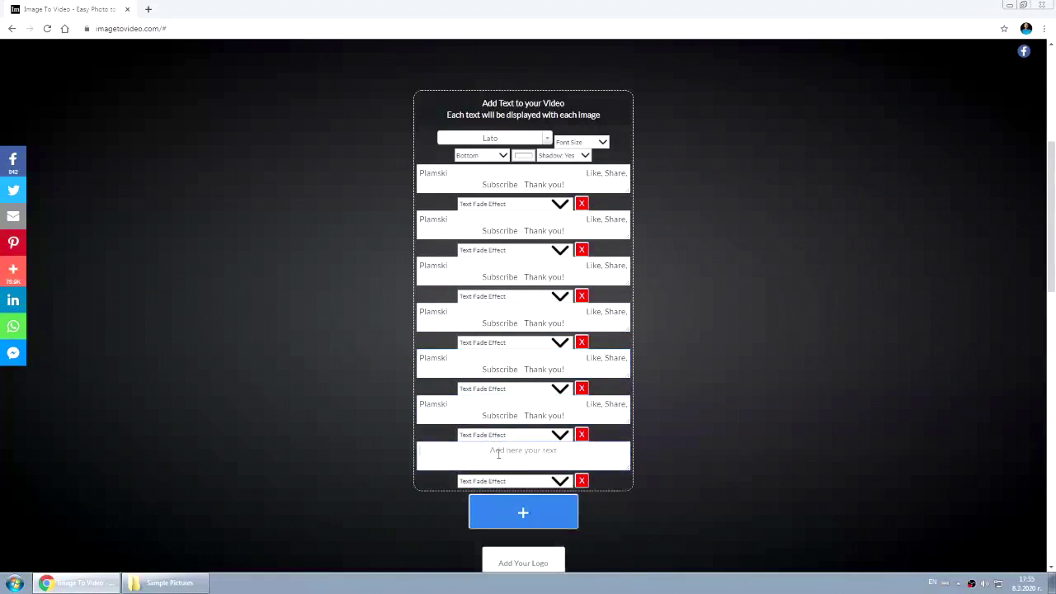
pyautogui.hotkey('ctrl', 'v')
pyautogui.scroll(-2, 287, 380)
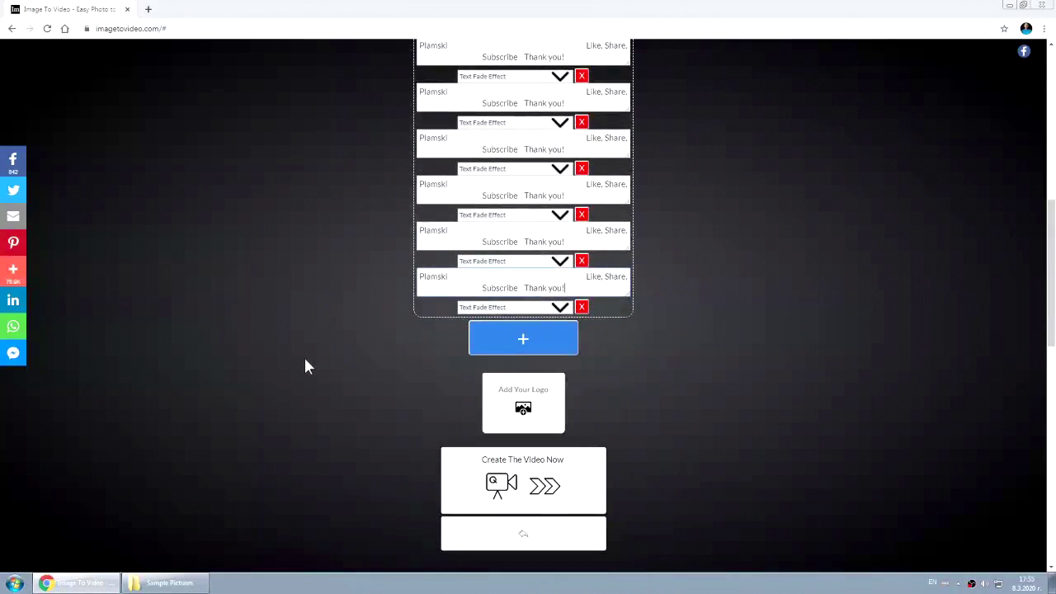
pyautogui.scroll(-2, 395, 338)
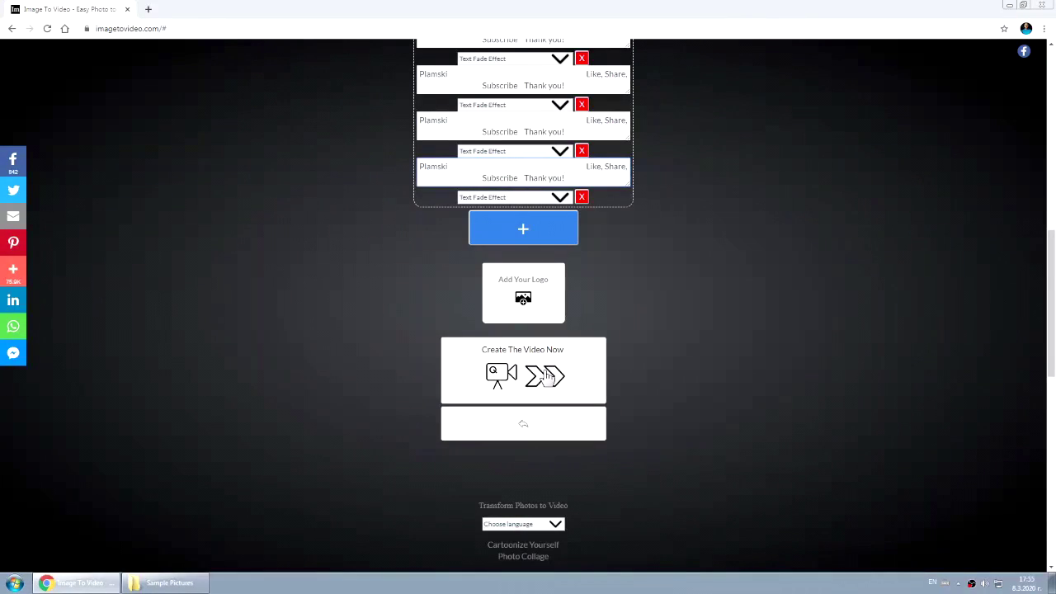
# Step: Create the slideshow video and wait for the 'created successfully' message
pyautogui.click(547, 376)
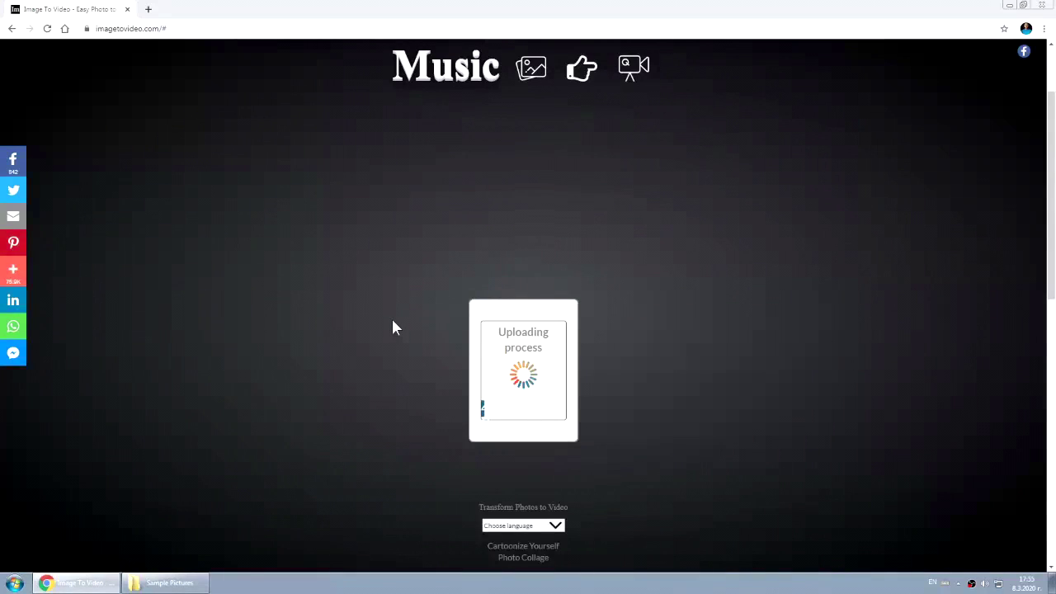
pyautogui.scroll(2, 392, 328)
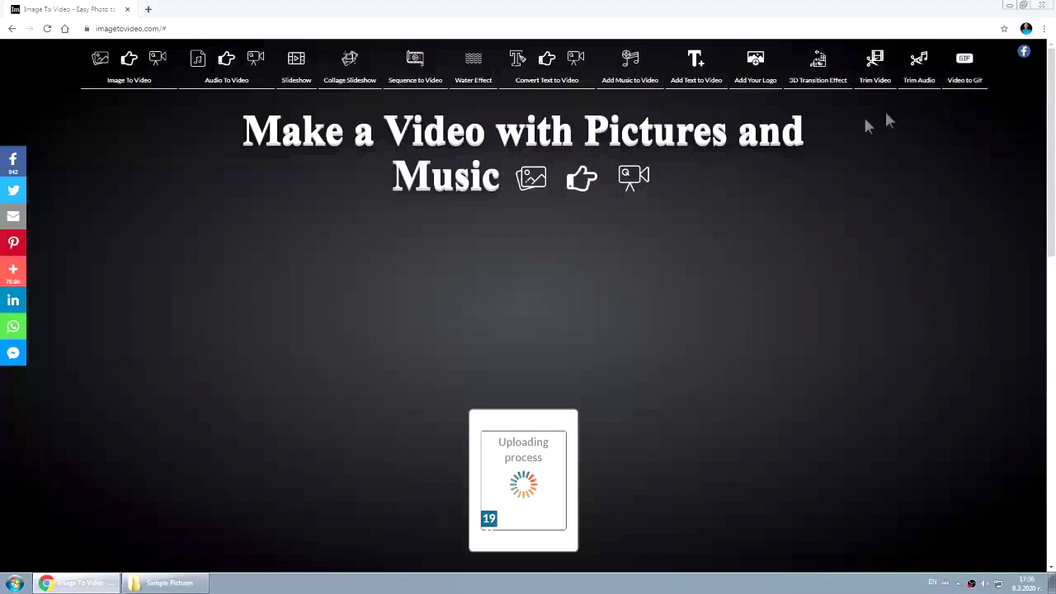
pyautogui.scroll(-2, 231, 171)
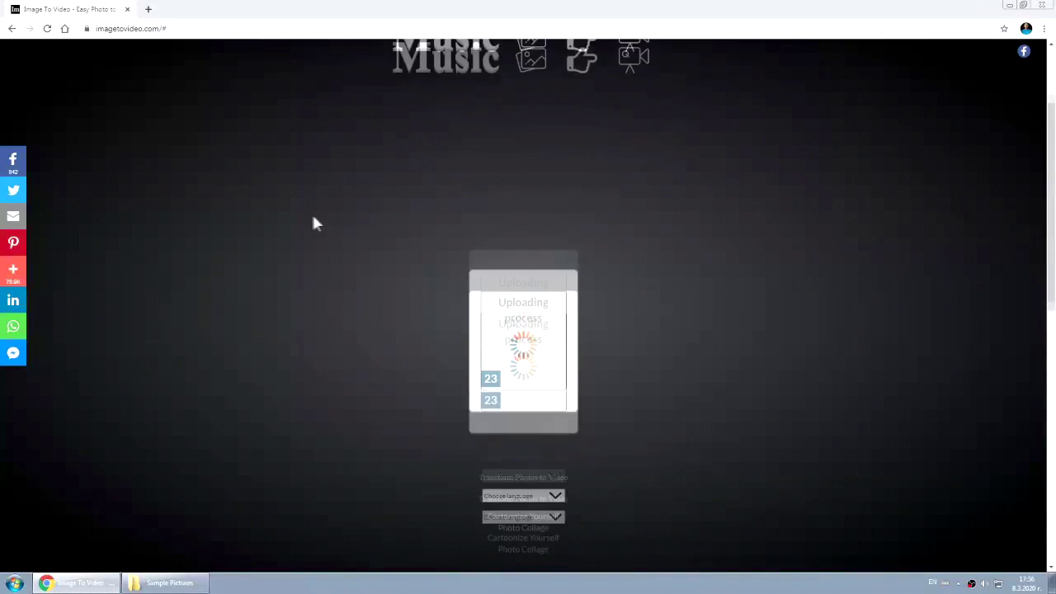
pyautogui.scroll(2, 297, 231)
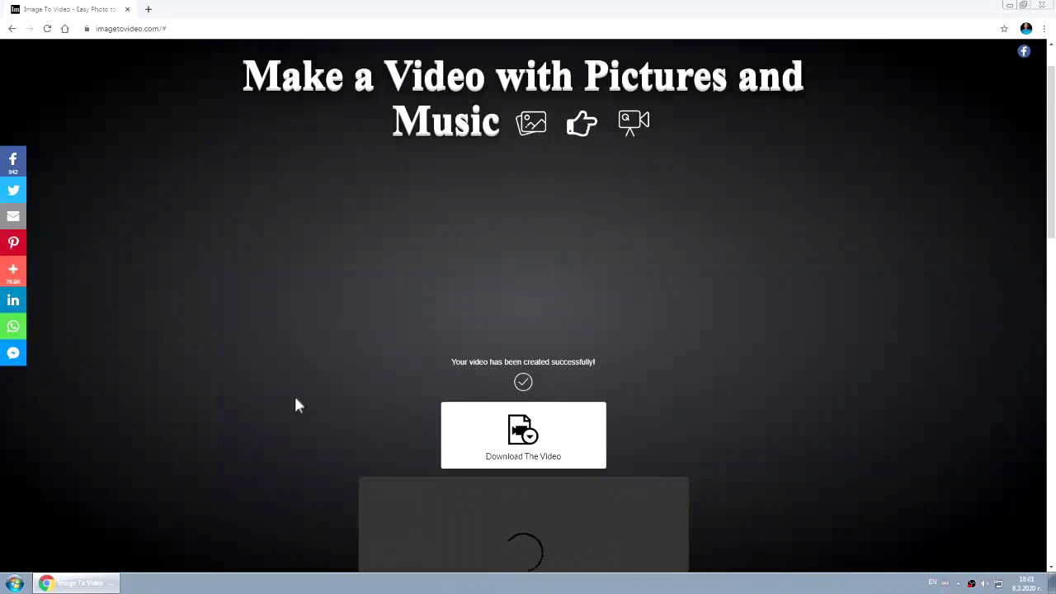
# Step: Play the finished slideshow preview through several captioned photos
pyautogui.scroll(-1, 309, 362)
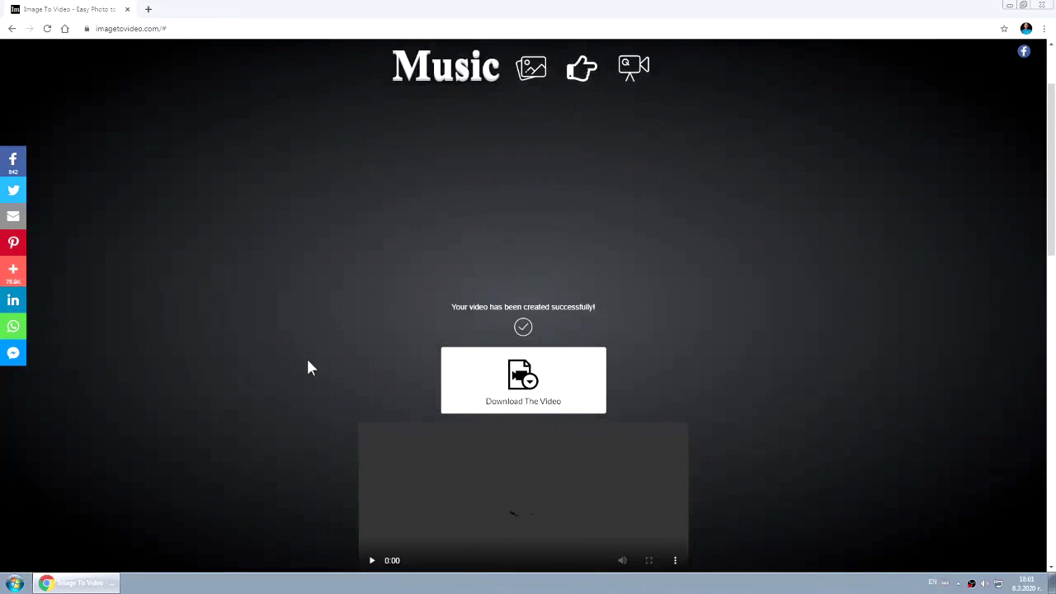
pyautogui.scroll(-1, 308, 362)
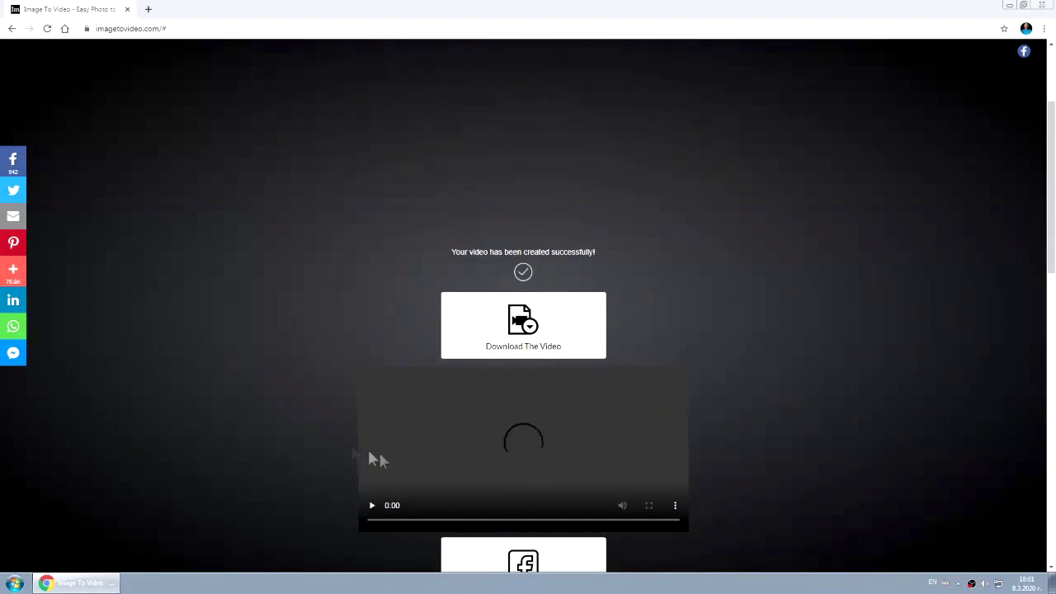
pyautogui.click(372, 528)
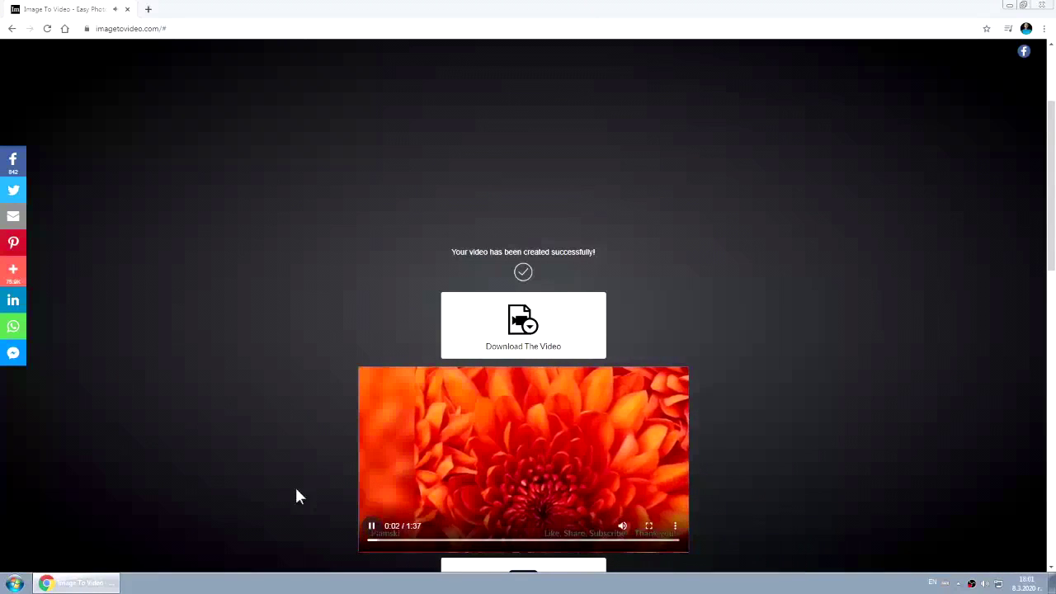
pyautogui.scroll(-1, 309, 471)
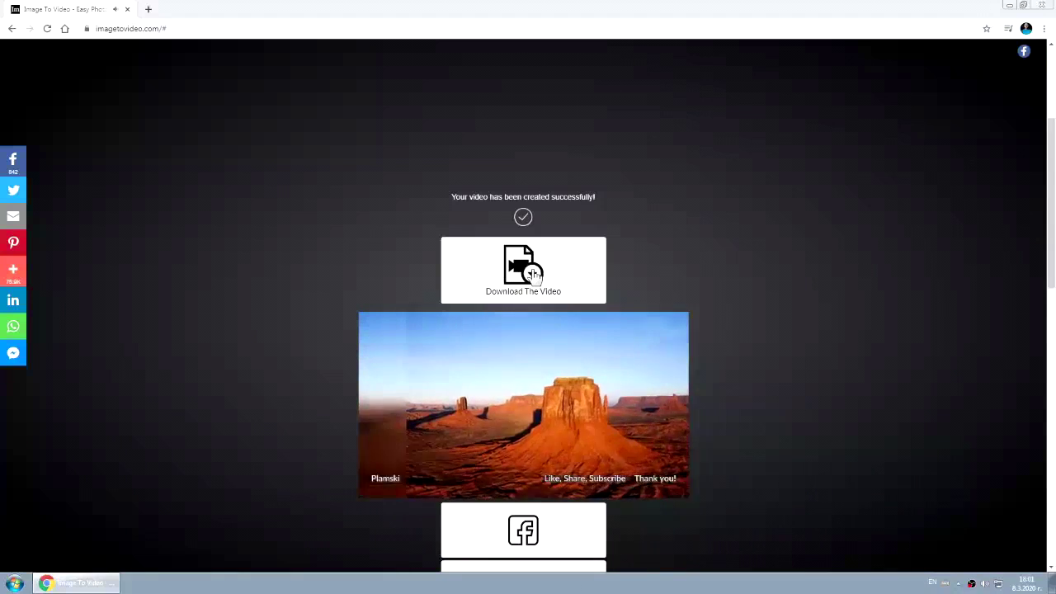
pyautogui.scroll(-1, 307, 269)
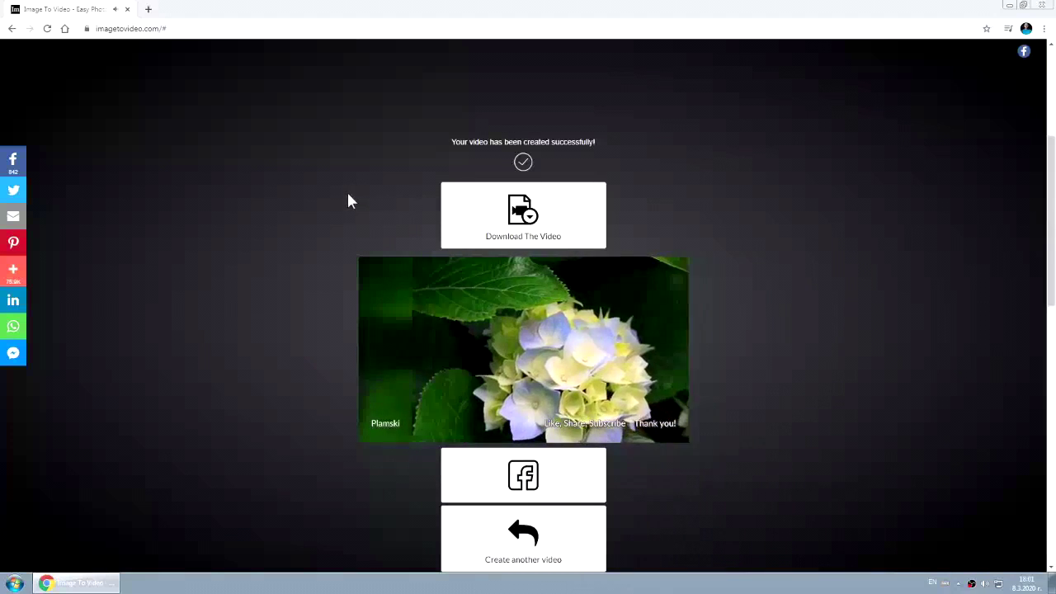
pyautogui.scroll(-1, 318, 210)
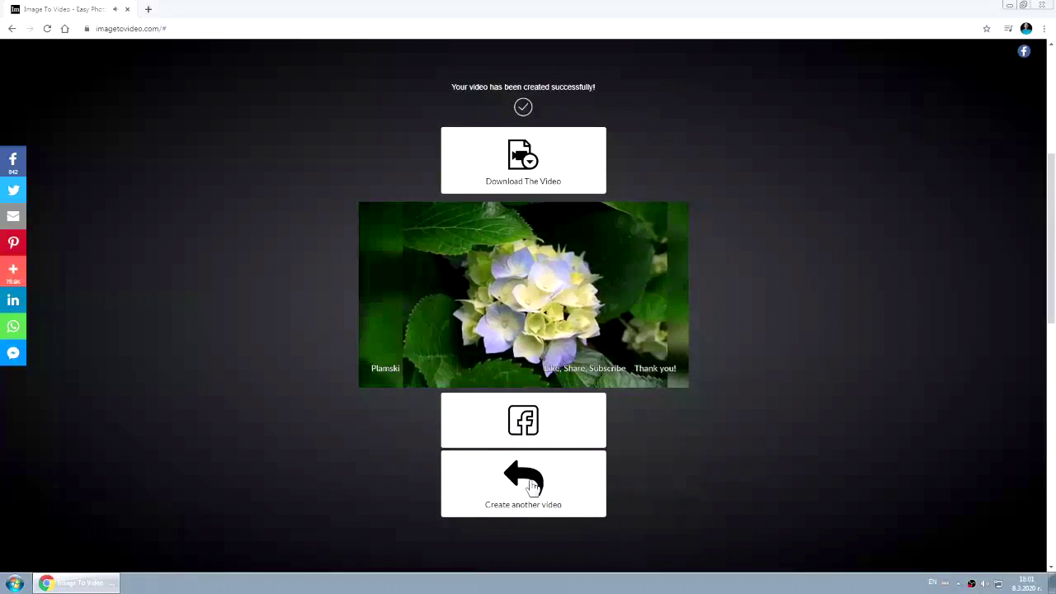
pyautogui.scroll(1, 551, 318)
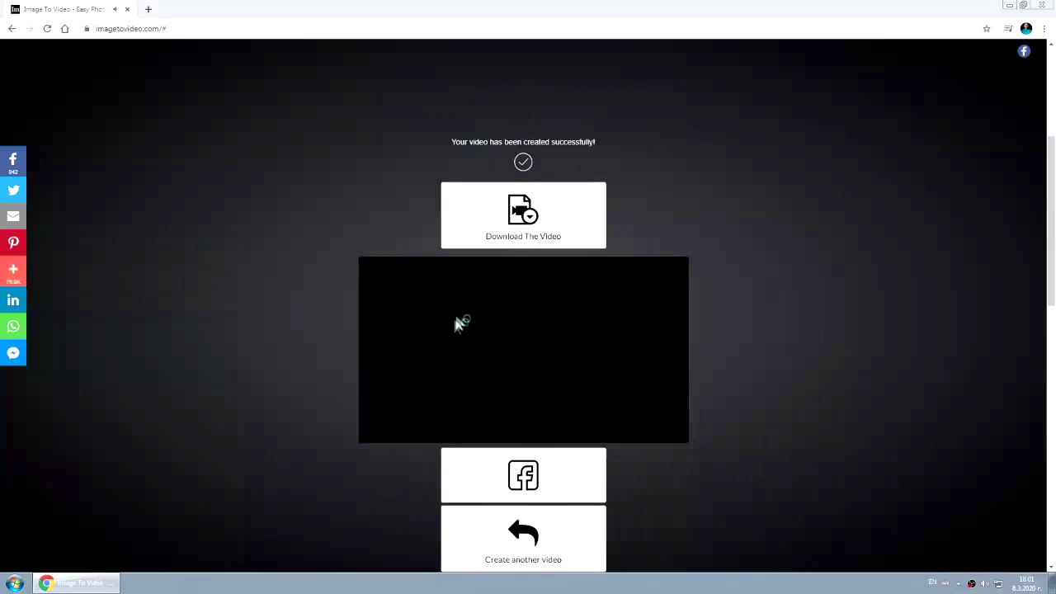
# Step: Pause the preview and download the slideshow as an MP4 to the Desktop
pyautogui.click(372, 421)
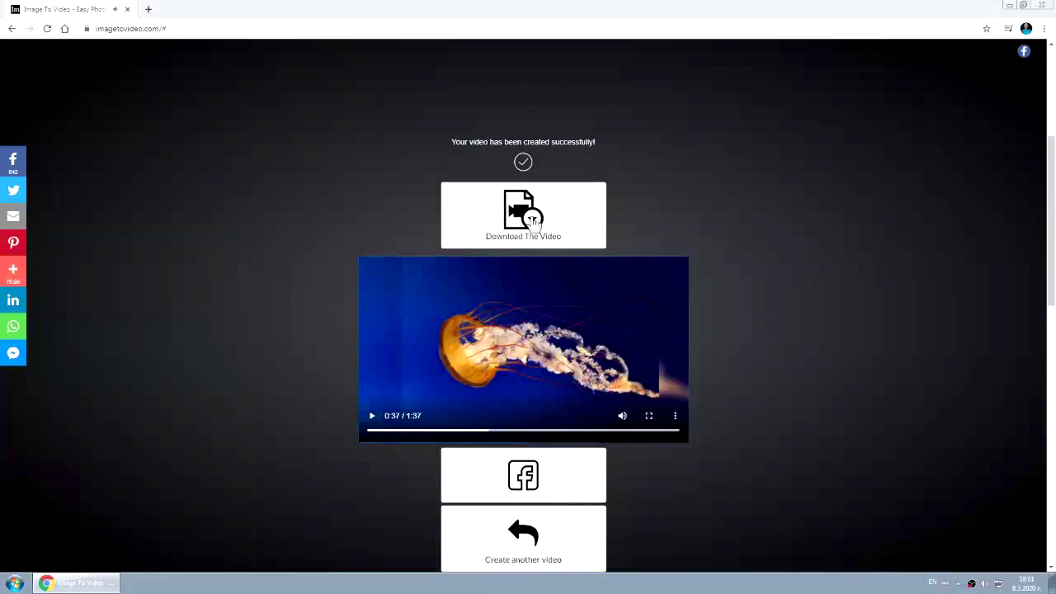
pyautogui.click(532, 225)
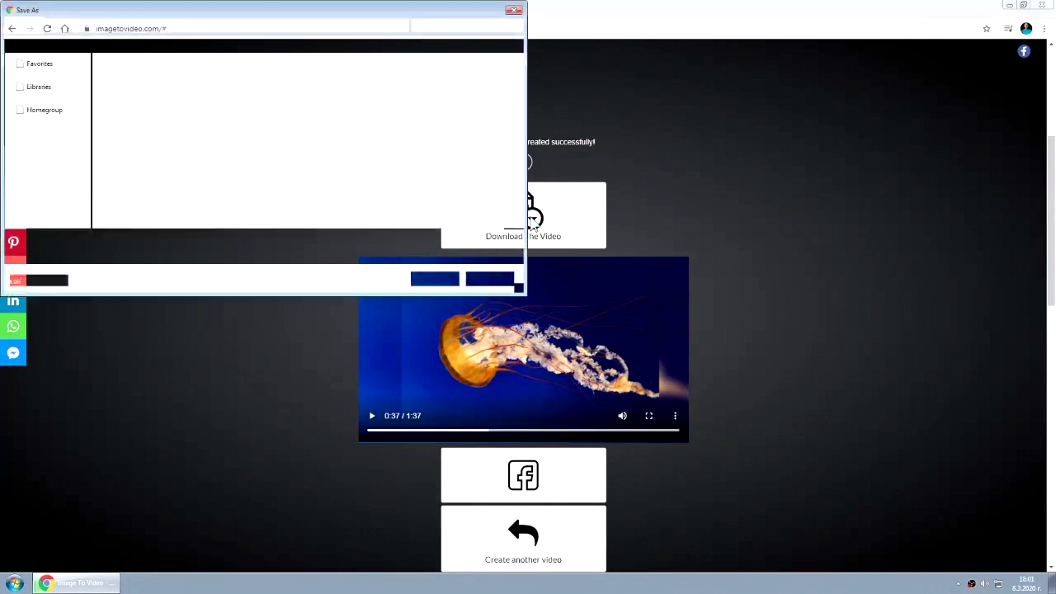
pyautogui.click(44, 77)
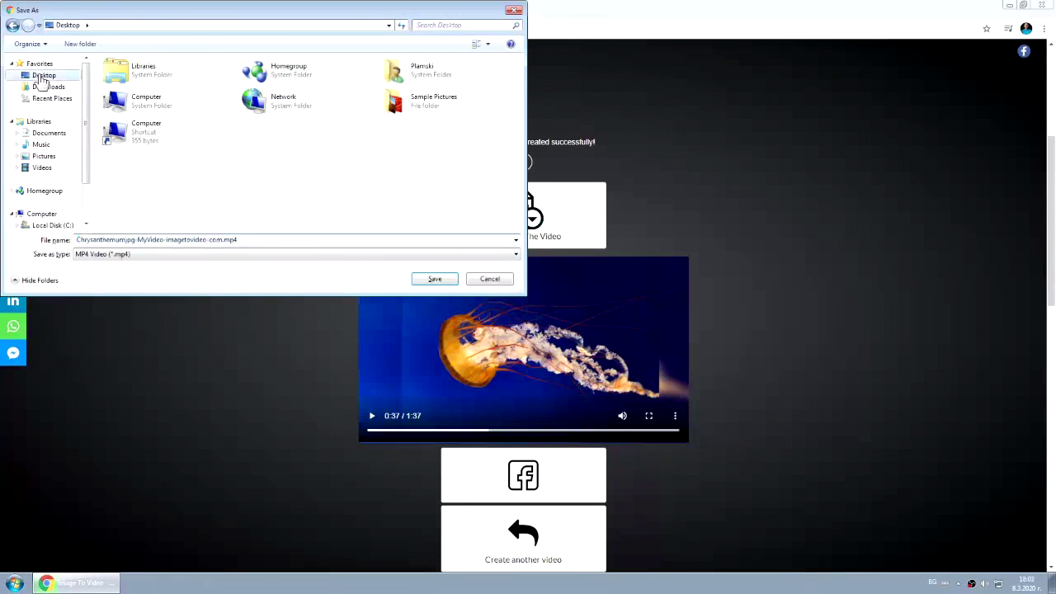
pyautogui.click(432, 280)
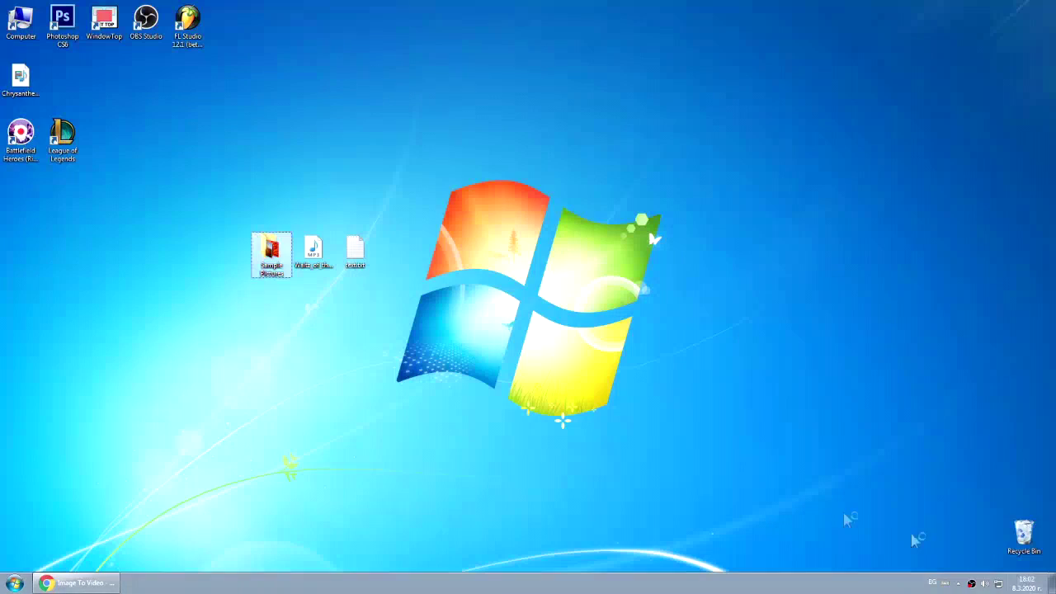
# Step: Move the downloaded MP4 icon beside the Sample Pictures folder on the Desktop
pyautogui.moveTo(21, 78); pyautogui.dragTo(188, 324)
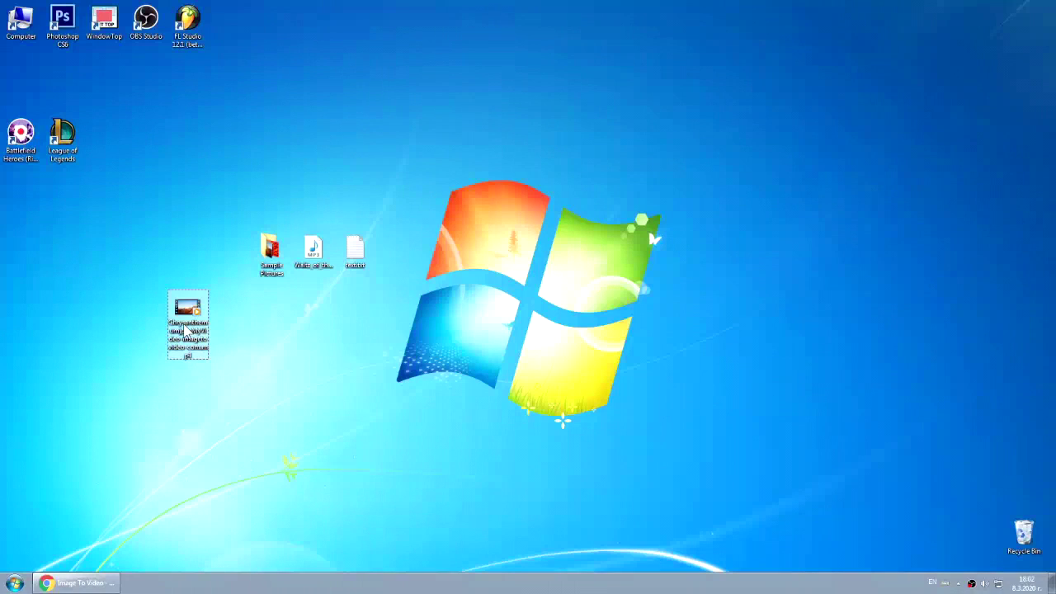
pyautogui.moveTo(189, 318); pyautogui.dragTo(231, 260)
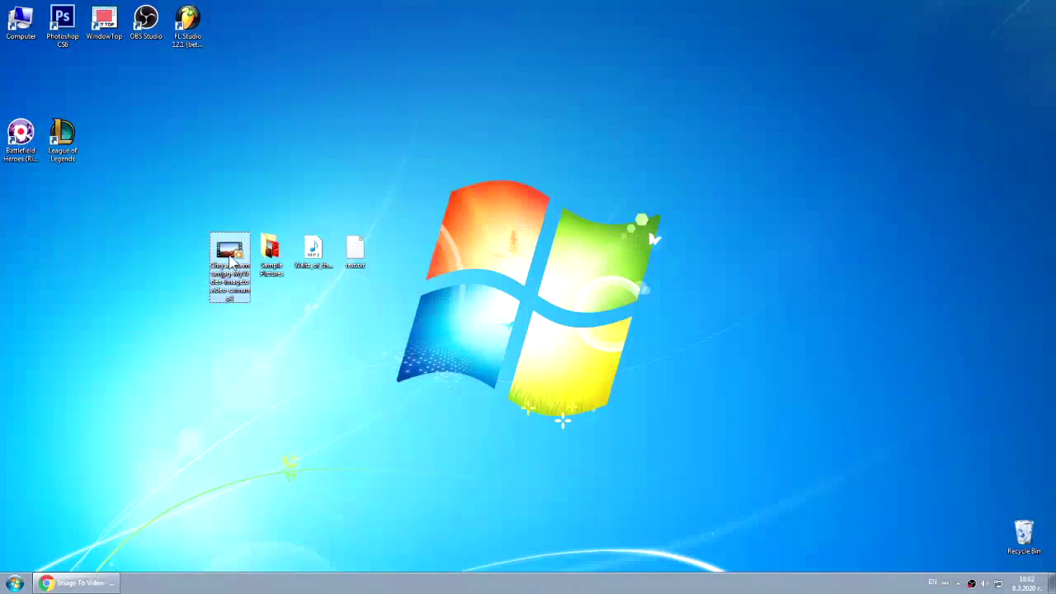